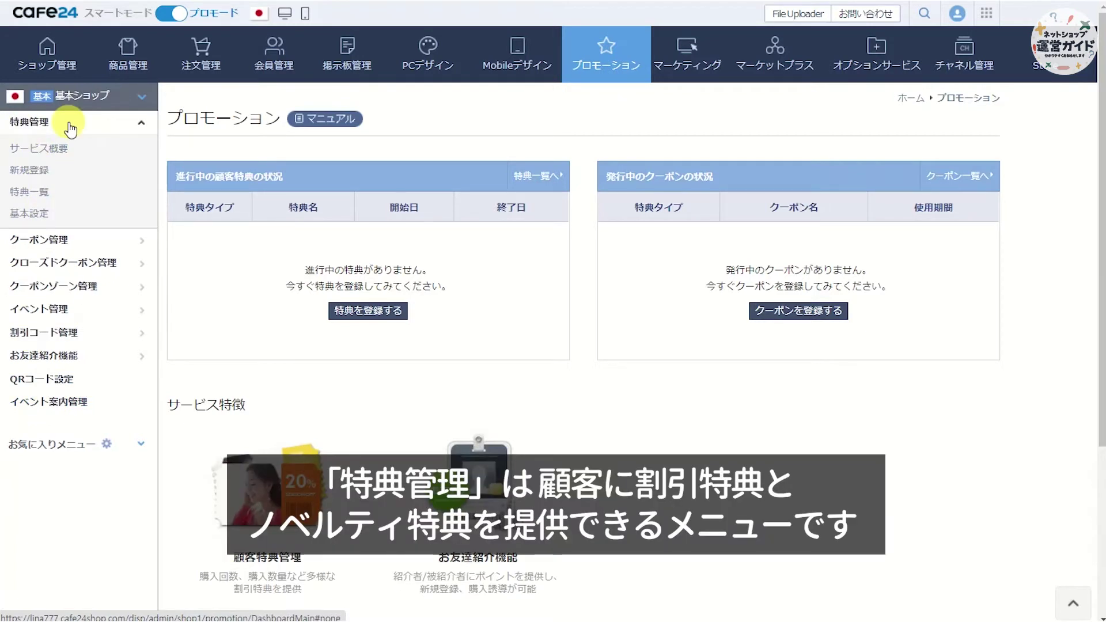
# Open the new benefit registration form and examine the benefit types offered for 割引 and for 贈呈
pyautogui.click(49, 175)
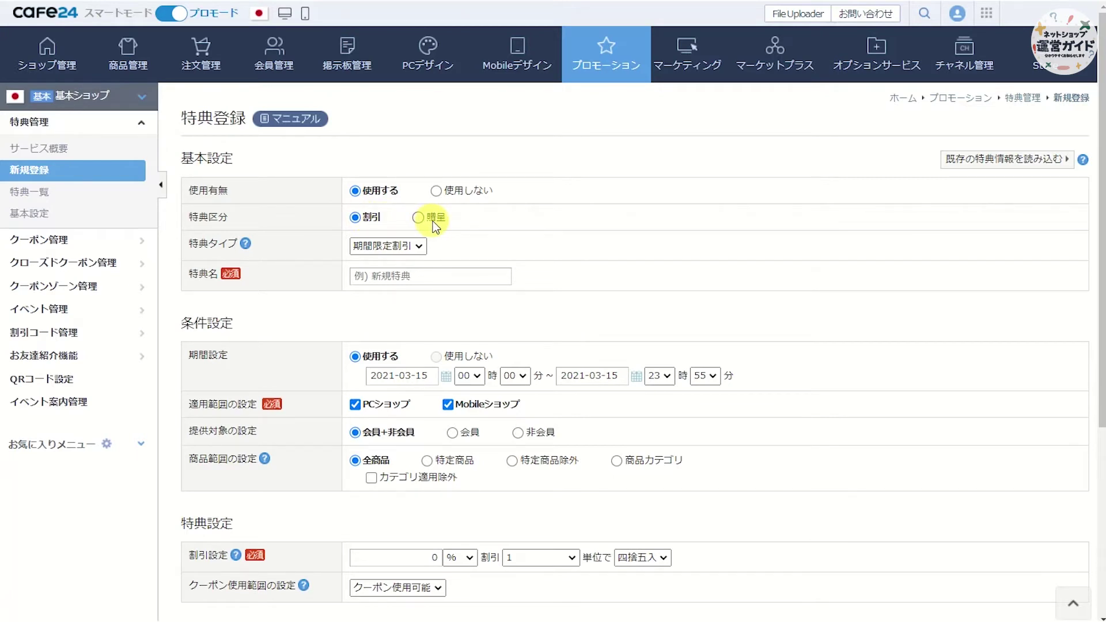
pyautogui.click(417, 248)
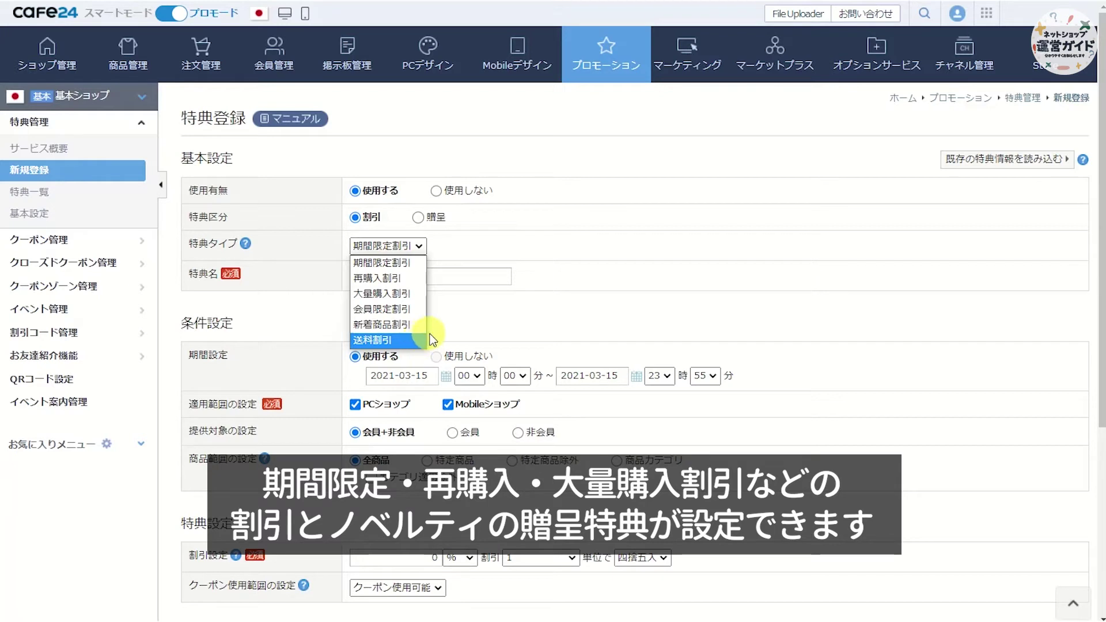
pyautogui.click(418, 219)
pyautogui.click(426, 247)
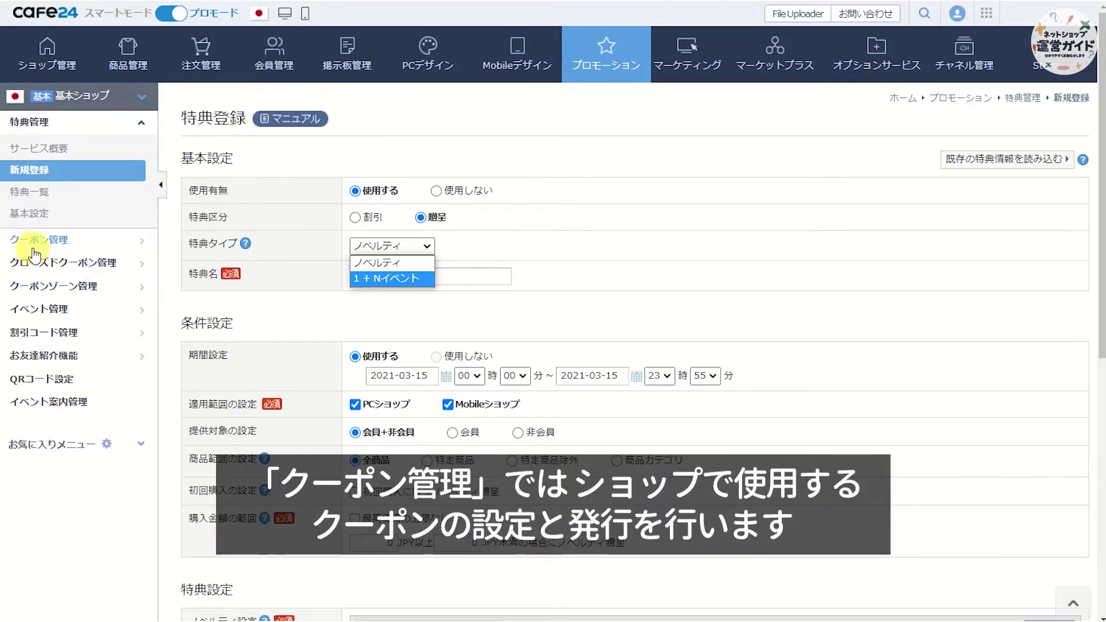
# Open the basic settings of クーポン管理 and review the coupon usage, return, quantity limit and design options
pyautogui.click(58, 245)
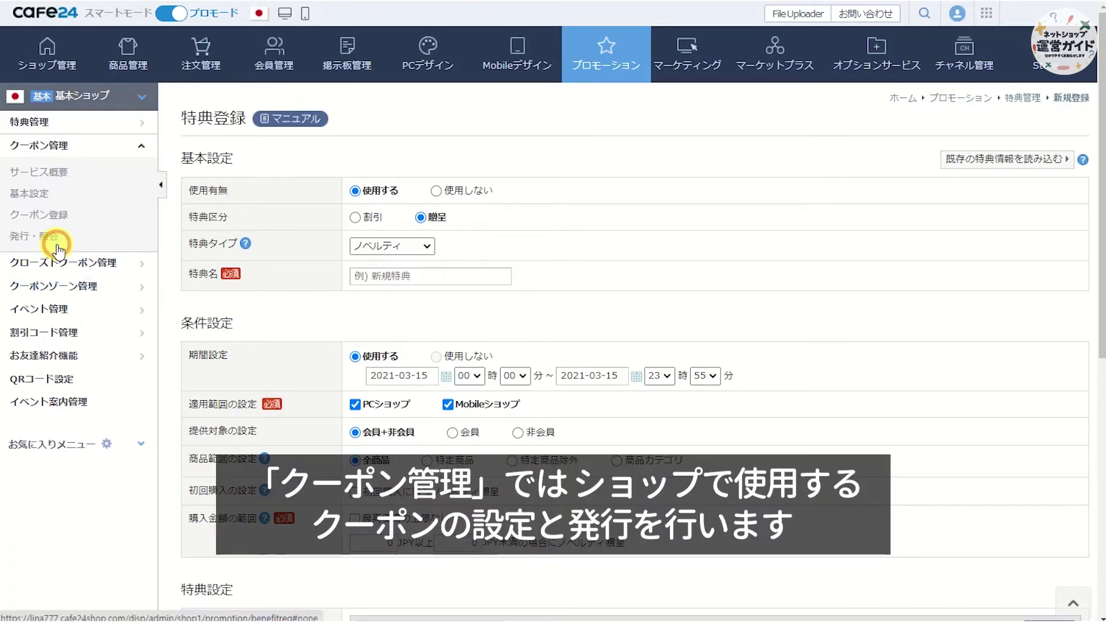
pyautogui.click(51, 196)
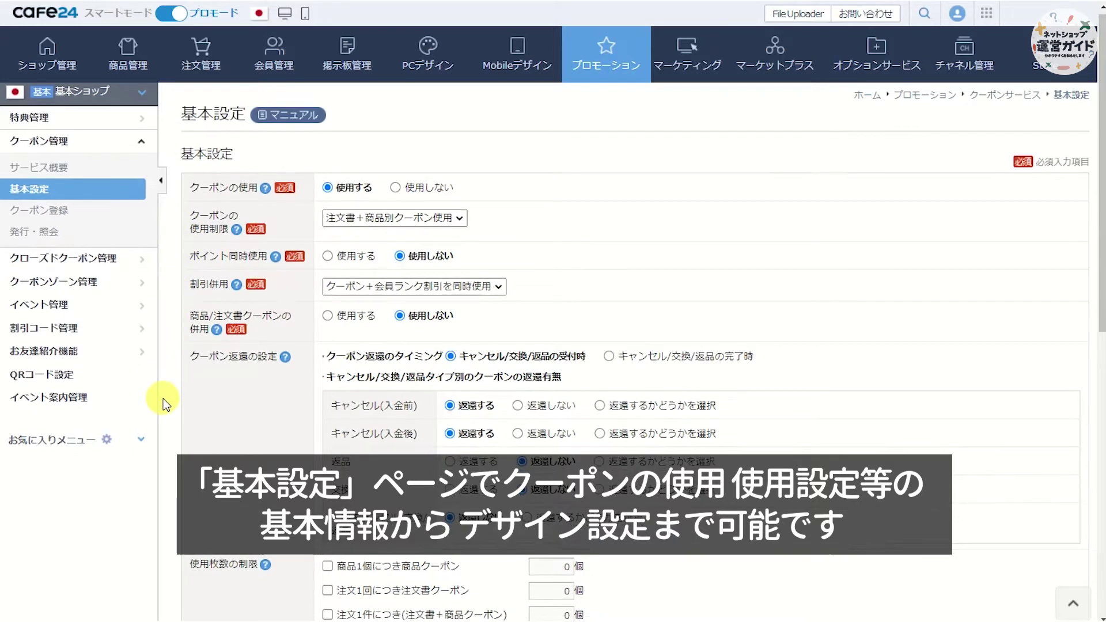
pyautogui.scroll(-3, 166, 398)
pyautogui.scroll(-3, 169, 407)
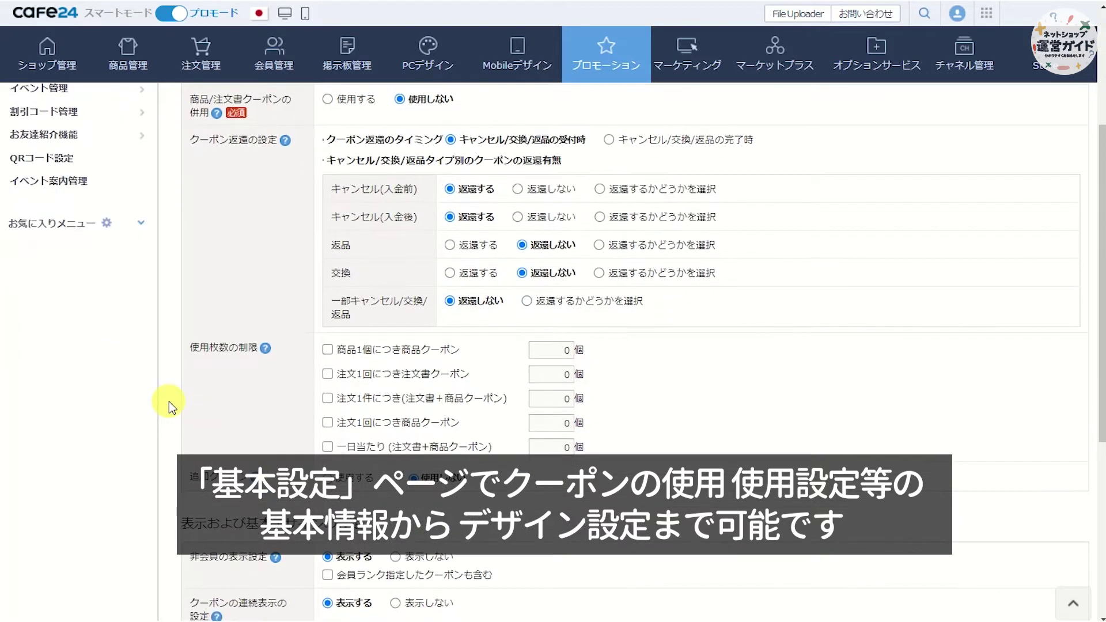
pyautogui.scroll(-5, 171, 408)
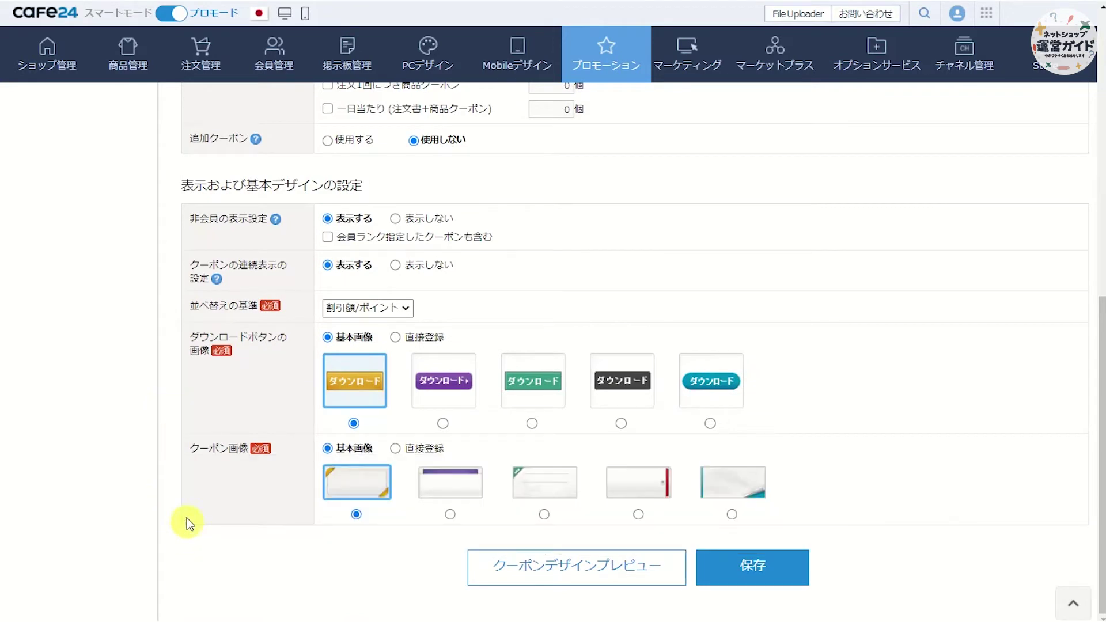
pyautogui.scroll(3, 179, 429)
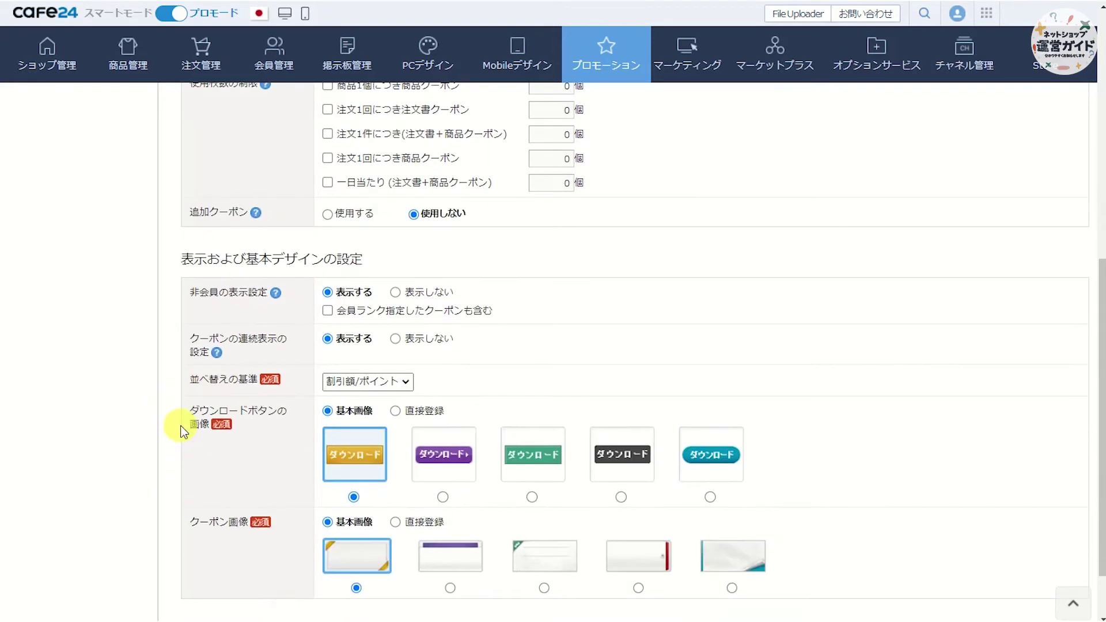
pyautogui.scroll(5, 181, 428)
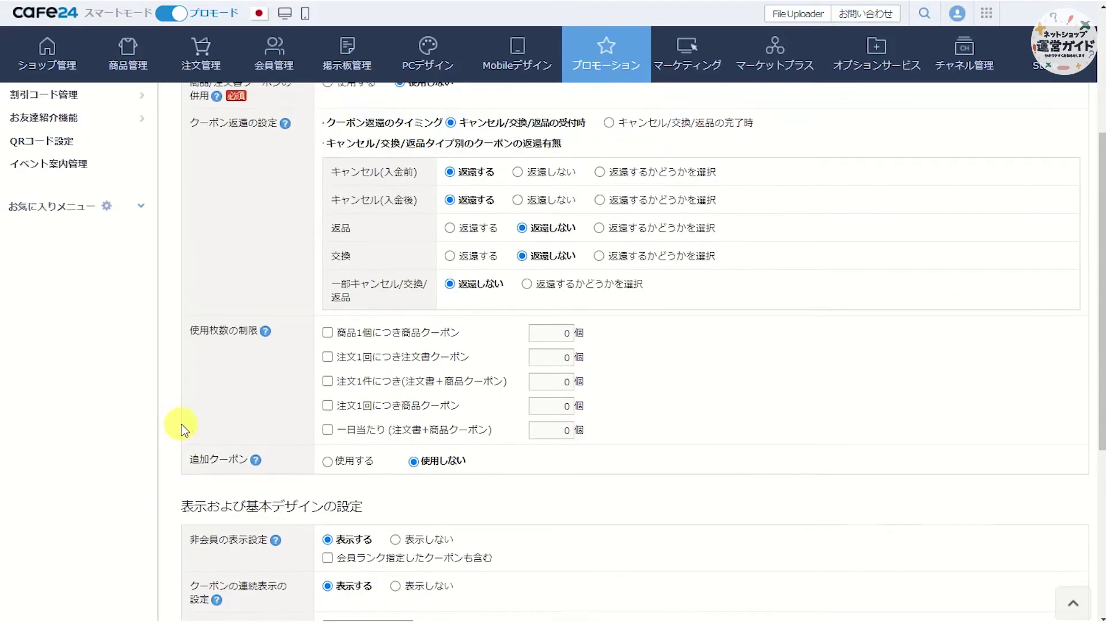
pyautogui.scroll(4, 182, 421)
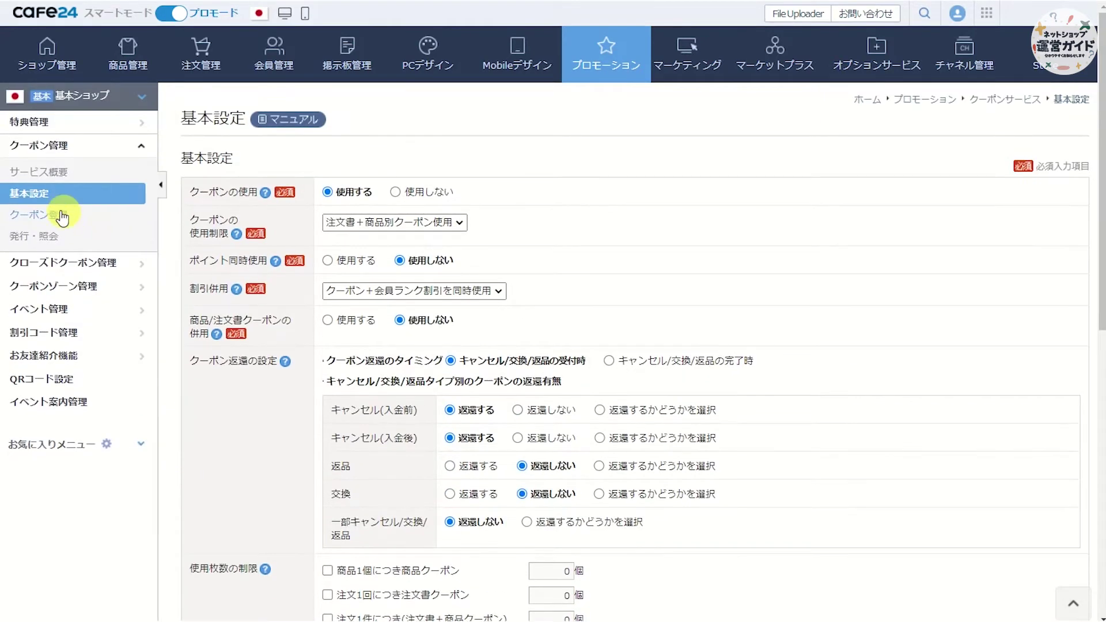
# Open the クーポン登録 page and review its issuing, usage, image and option service settings
pyautogui.click(46, 218)
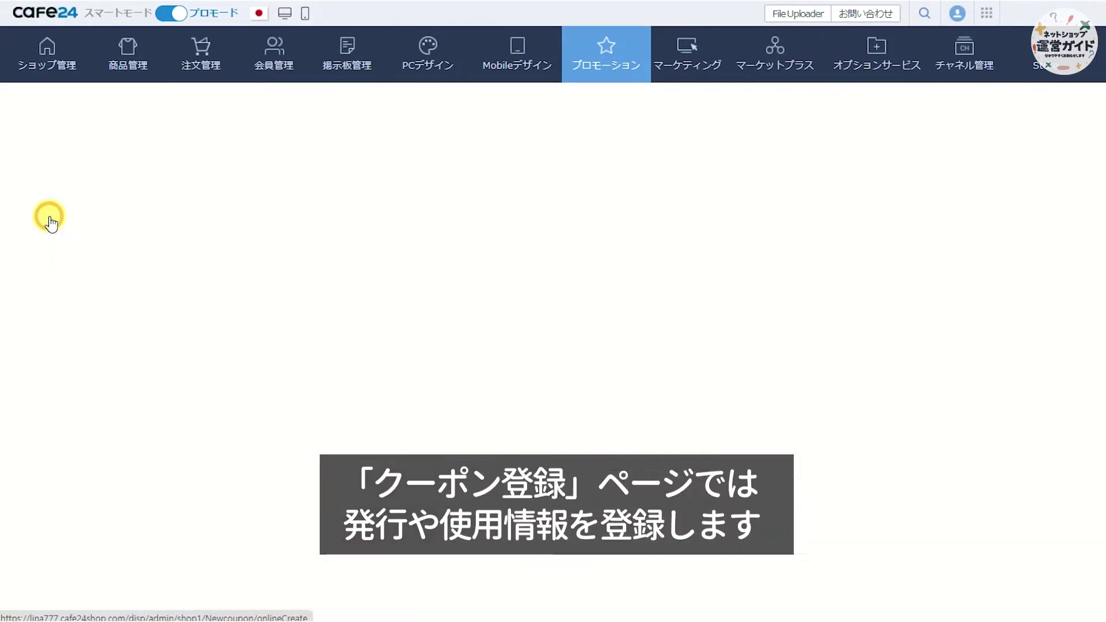
pyautogui.scroll(-2, 188, 237)
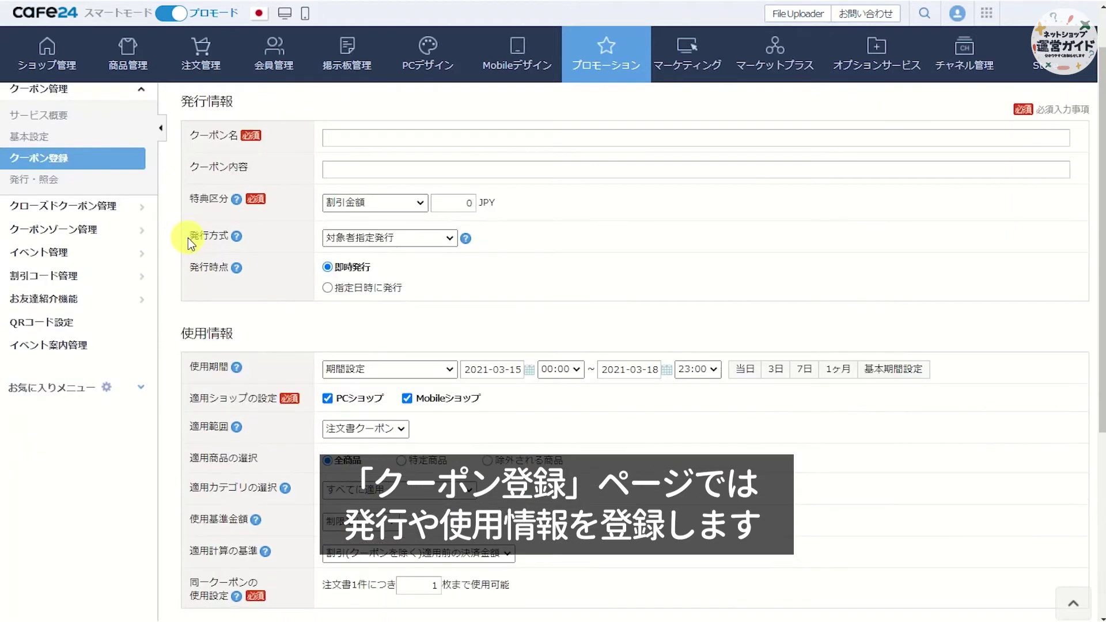
pyautogui.scroll(-5, 171, 296)
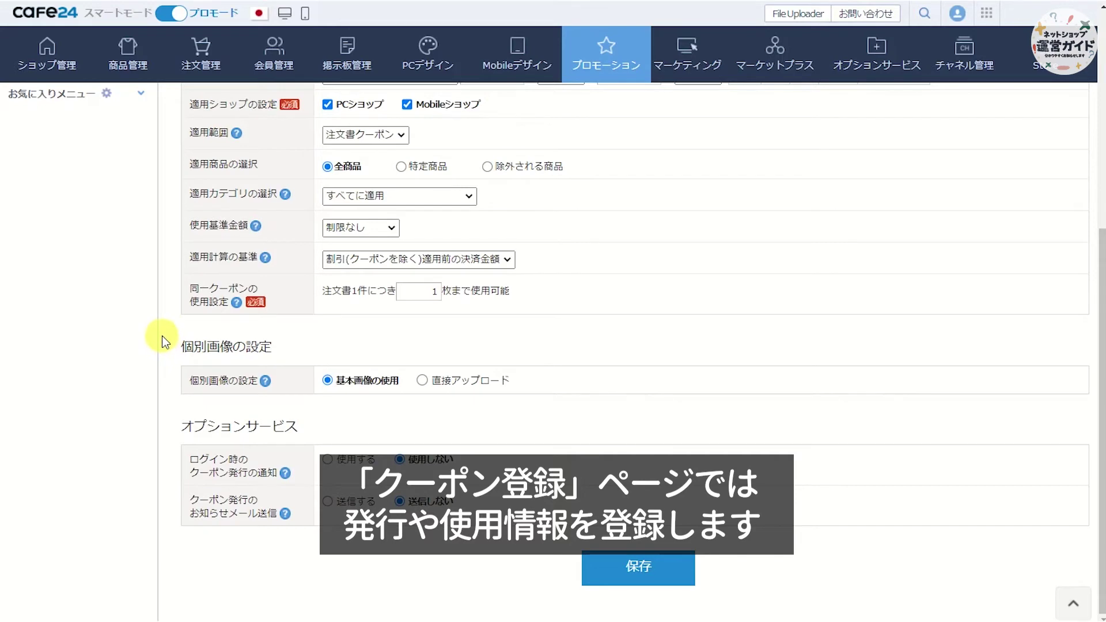
pyautogui.scroll(7, 163, 341)
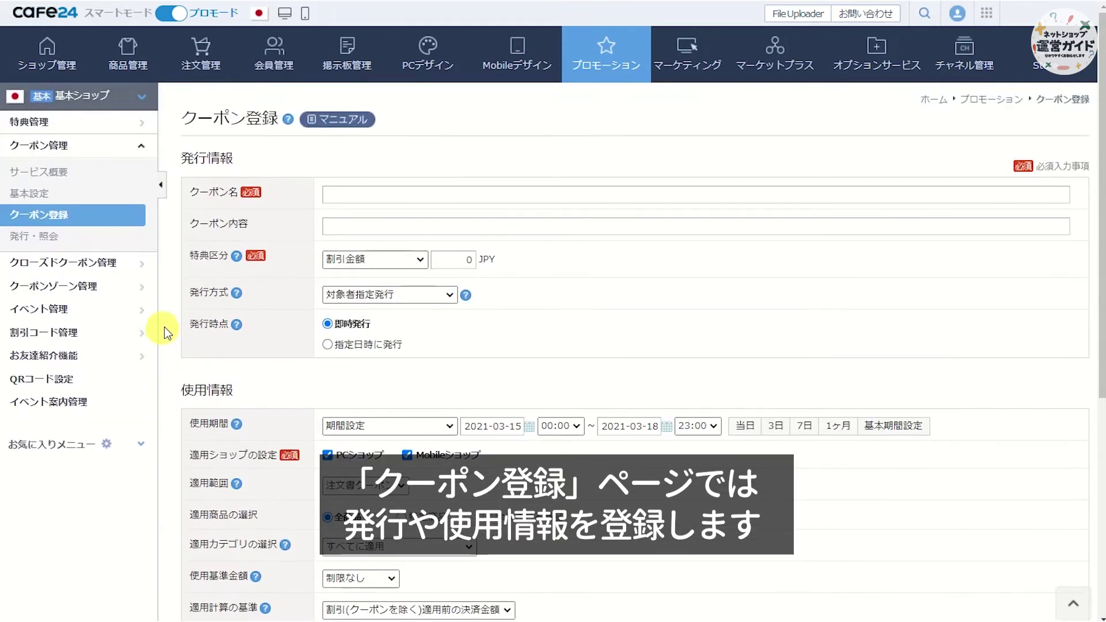
# Open the クローズドクーポン登録 page and review its issuing, usage and coupon code settings
pyautogui.click(34, 266)
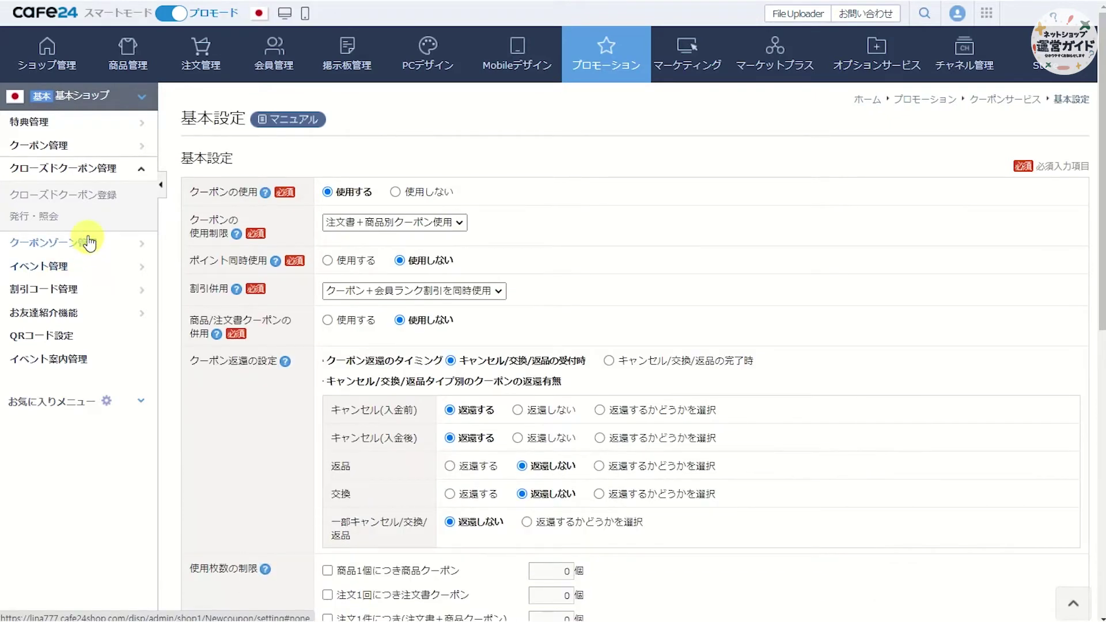
pyautogui.click(91, 198)
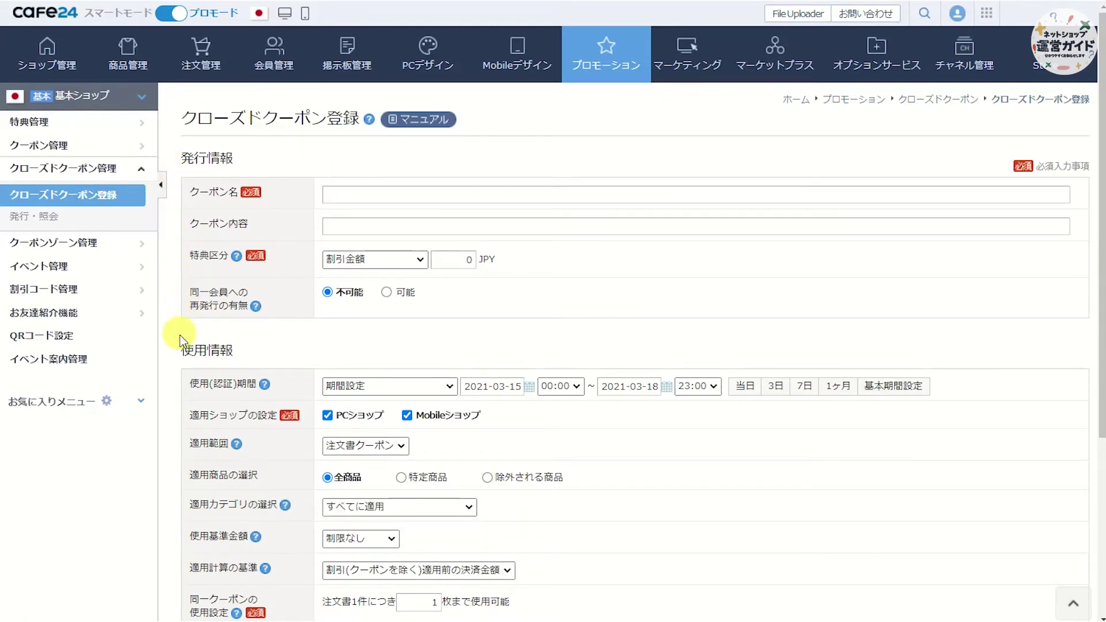
pyautogui.scroll(-1, 176, 348)
pyautogui.scroll(-1, 176, 349)
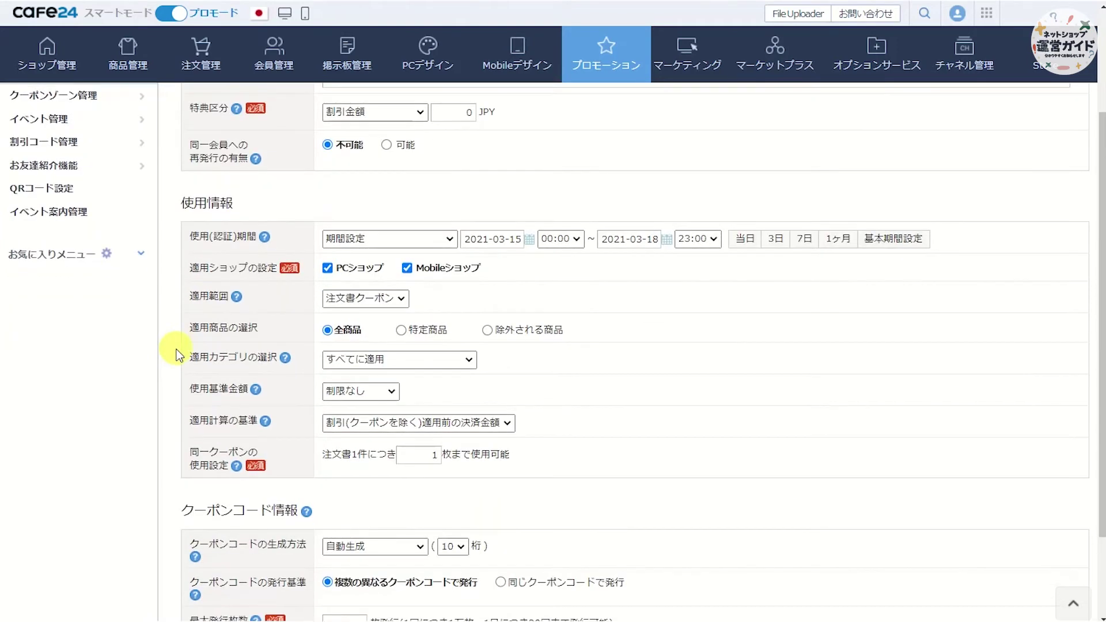
pyautogui.scroll(-1, 177, 350)
pyautogui.scroll(-1, 176, 349)
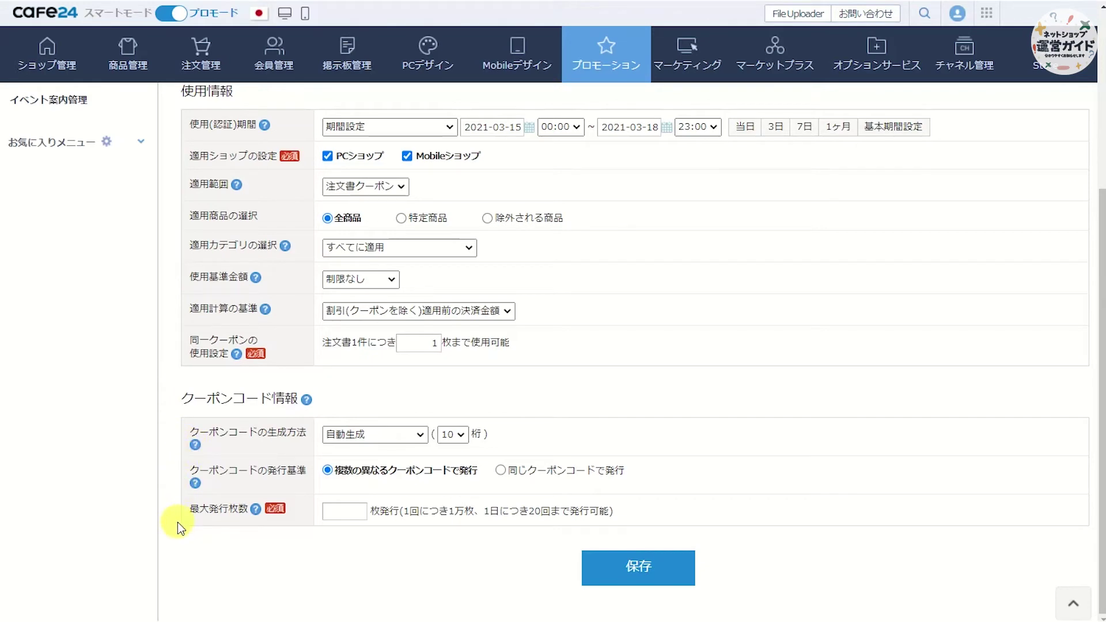
pyautogui.scroll(3, 182, 471)
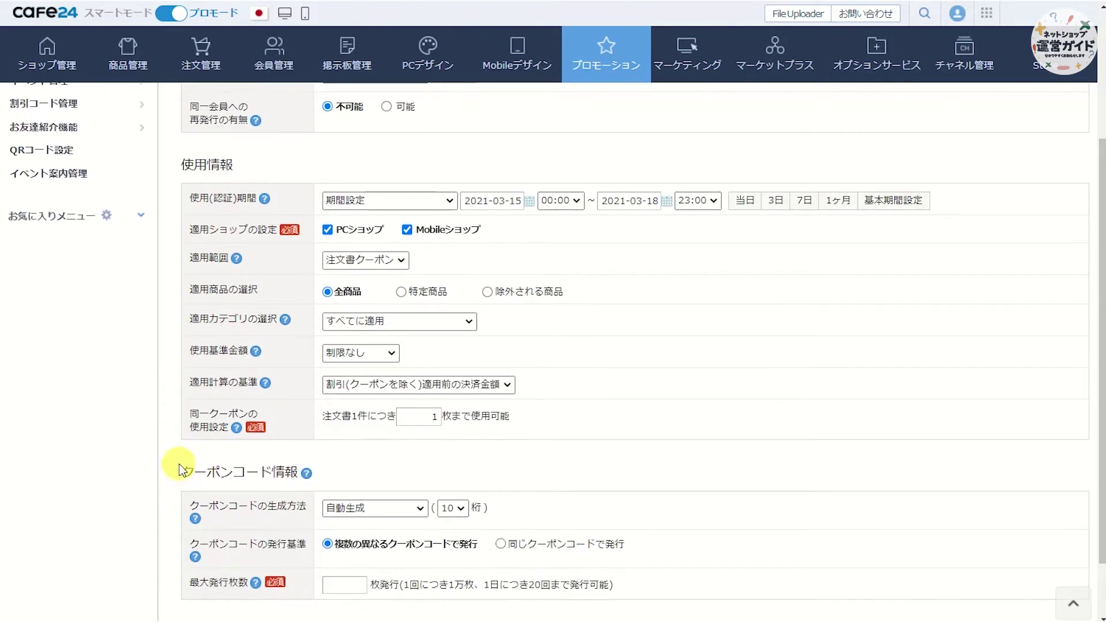
pyautogui.scroll(3, 180, 461)
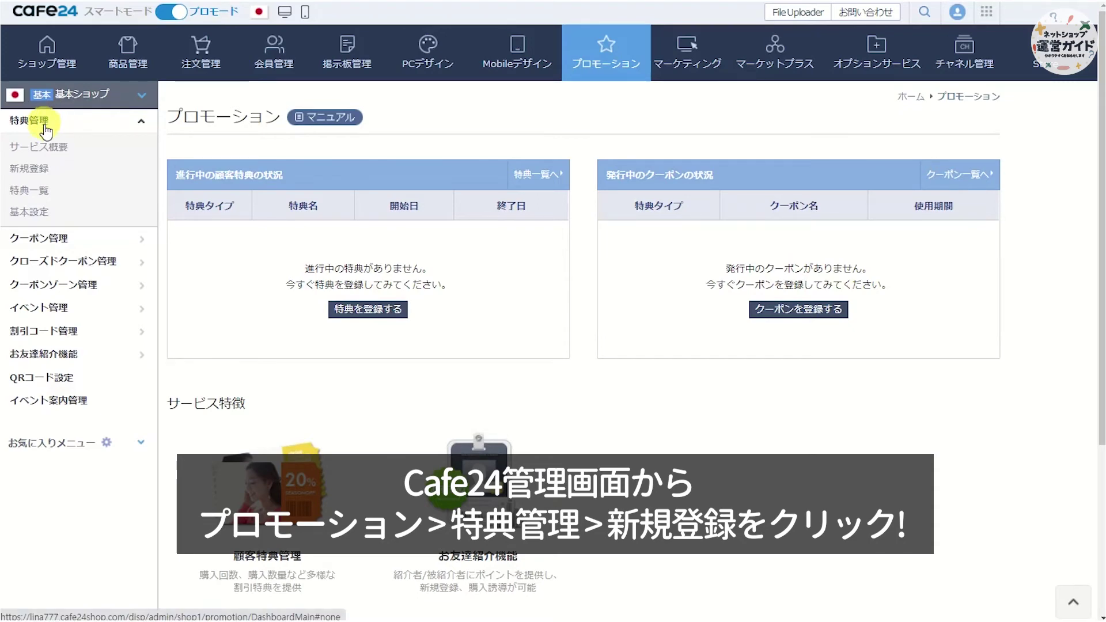
# Start a new benefit registration under 特典管理 with the category 贈呈 and the benefit type ノベルティ
pyautogui.click(39, 168)
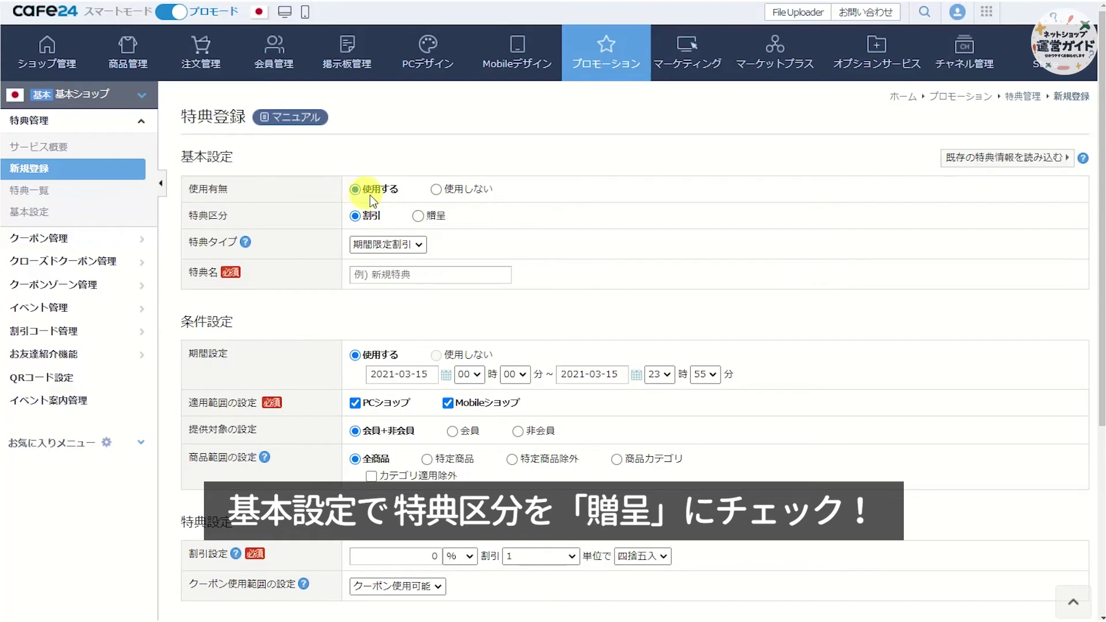
pyautogui.click(420, 219)
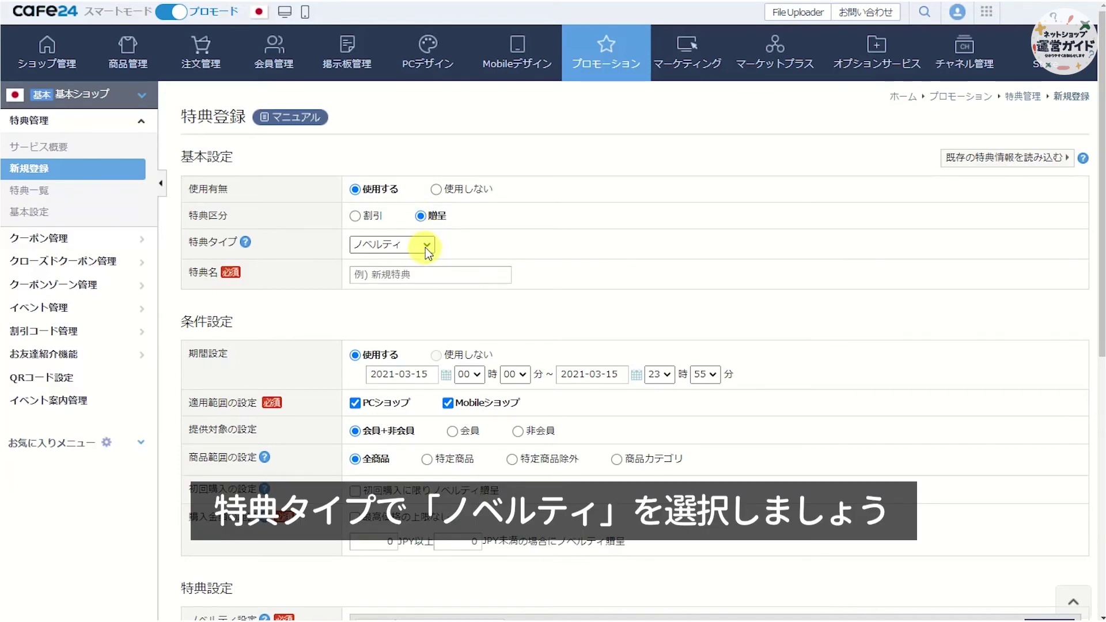
pyautogui.click(425, 246)
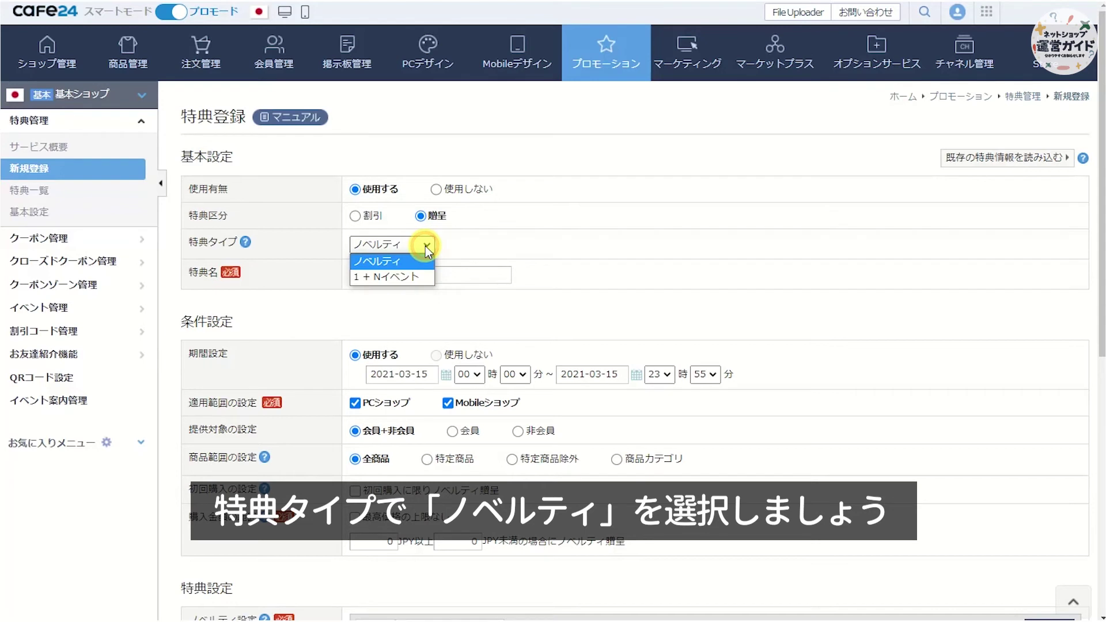
pyautogui.click(425, 260)
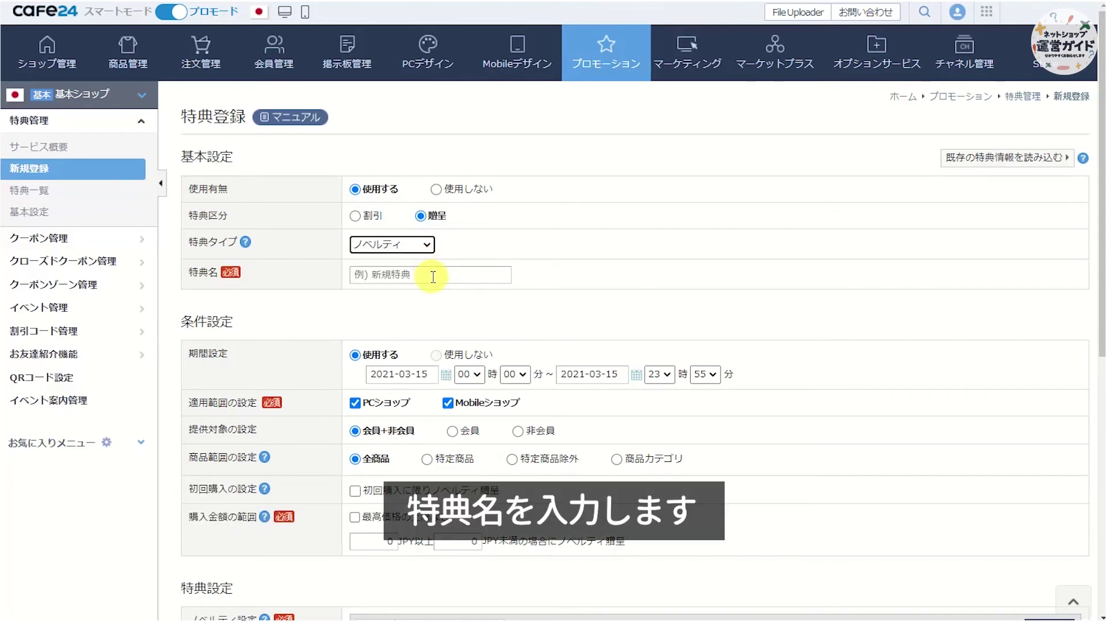
# Name the benefit "３月期間限定イベント"
pyautogui.click(433, 277)
pyautogui.write('3')
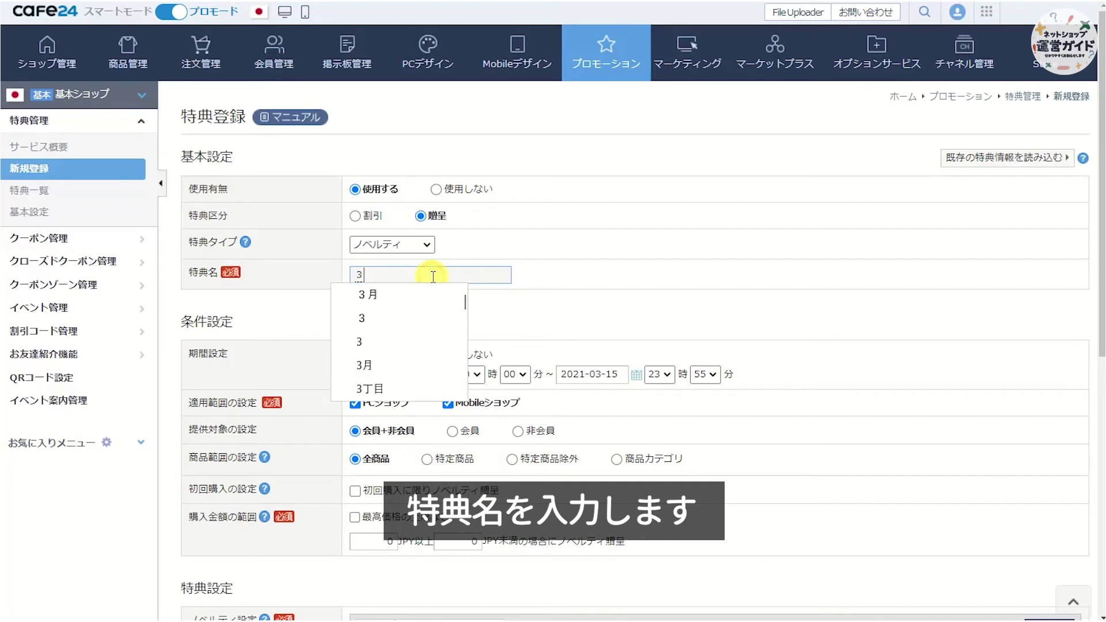
pyautogui.write('かつ')
pyautogui.press('space')
pyautogui.write('ikangen')
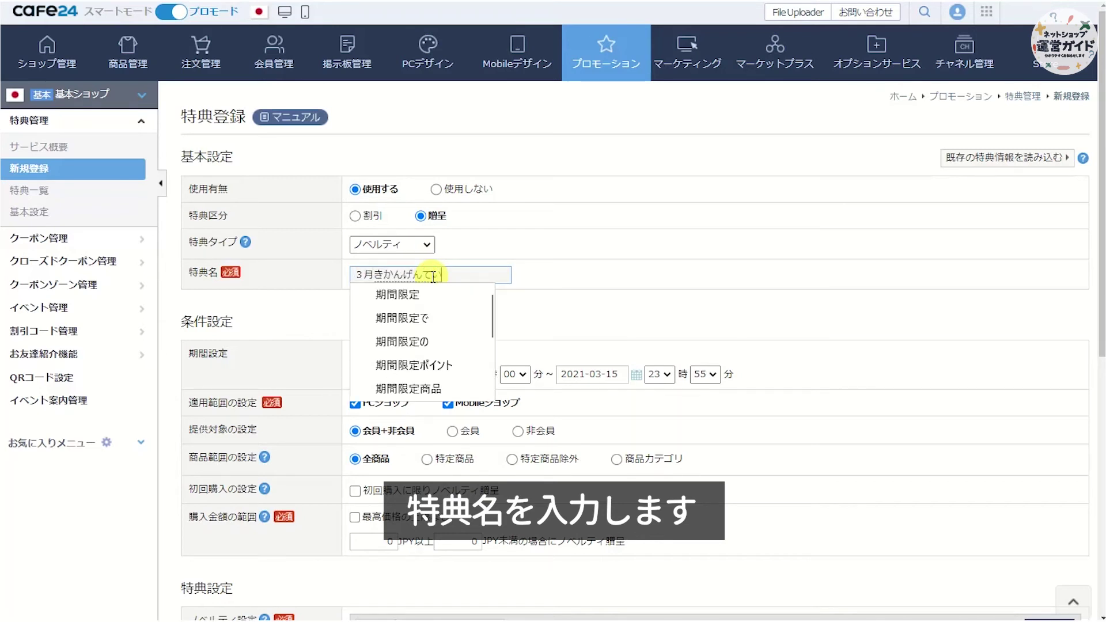
pyautogui.press('Tab')
pyautogui.press('Return')
pyautogui.write('ibento')
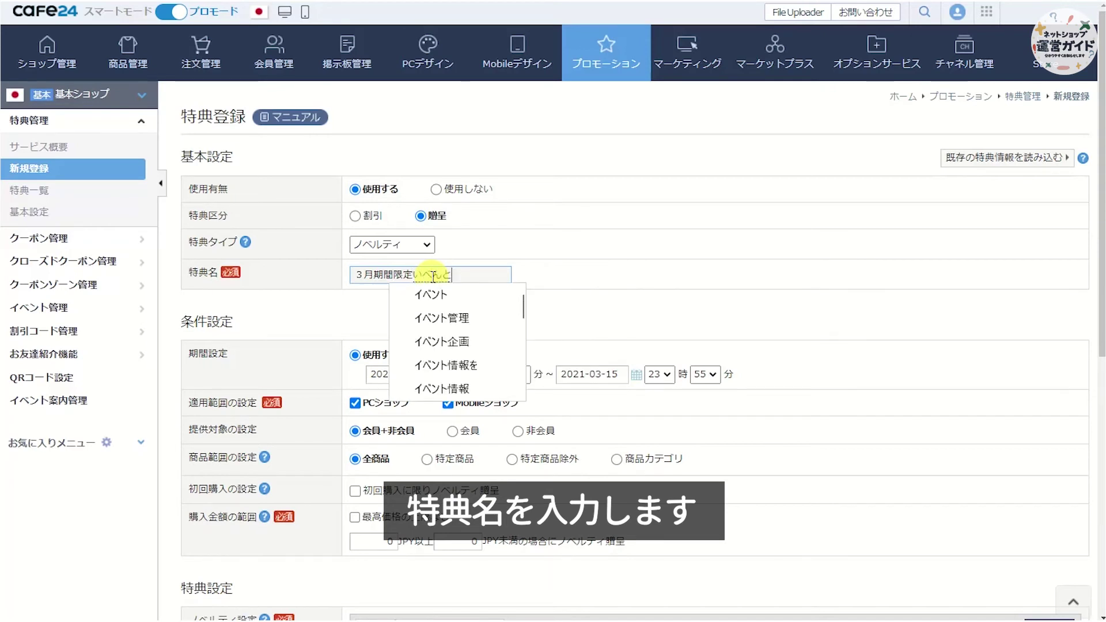
pyautogui.press('Tab')
pyautogui.press('Return')
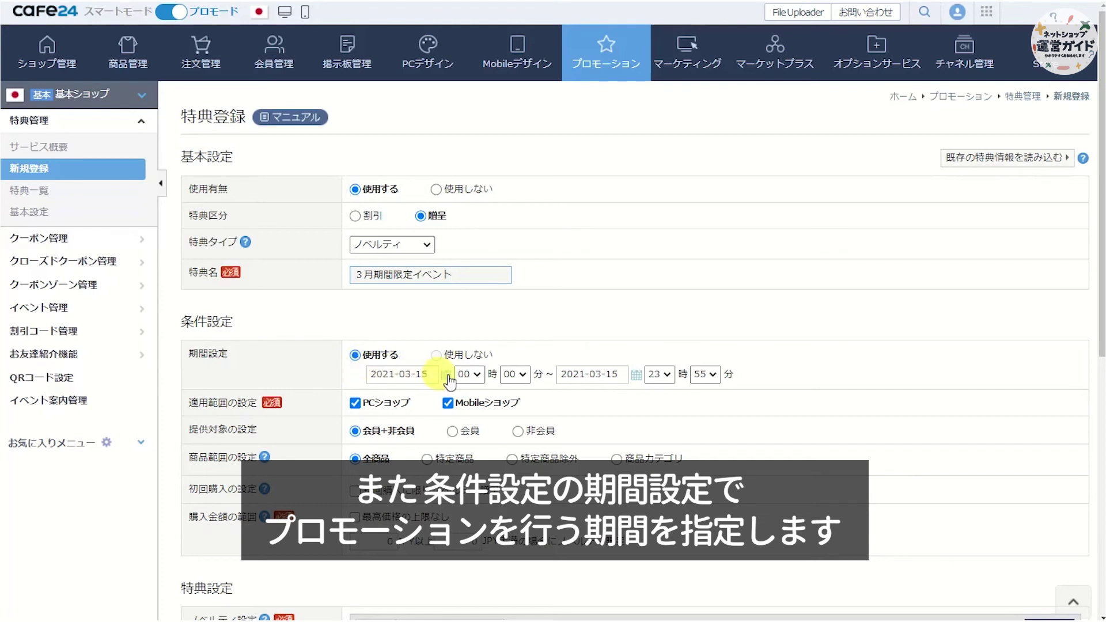
# Set the benefit's end date to 2021-03-22 and its purchase amount range to 5000 JPY or more with no upper limit
pyautogui.click(636, 376)
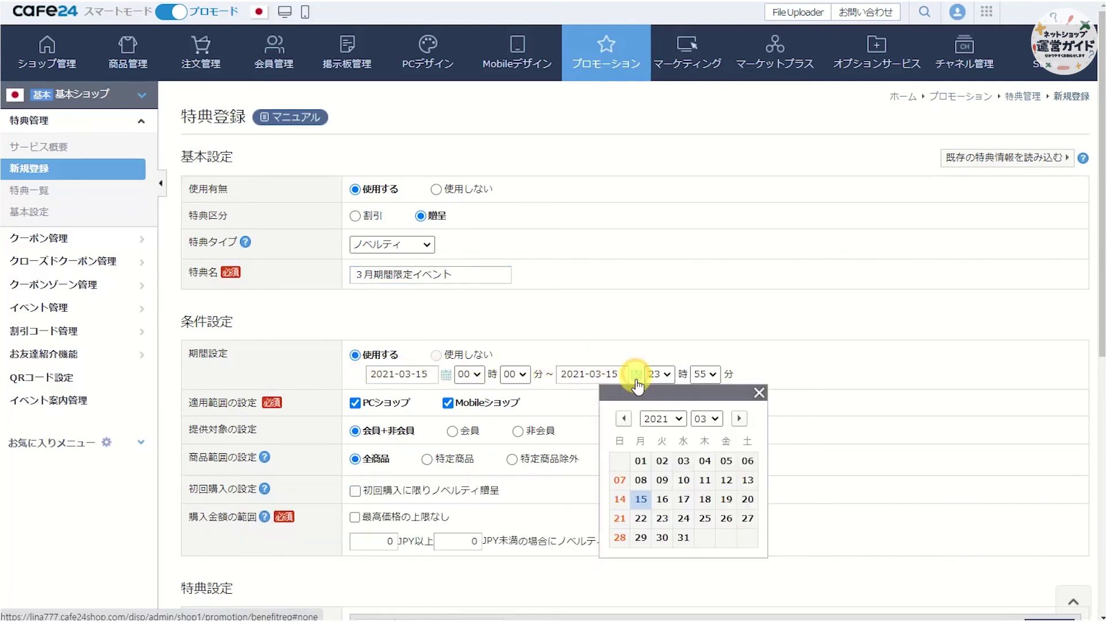
pyautogui.click(640, 516)
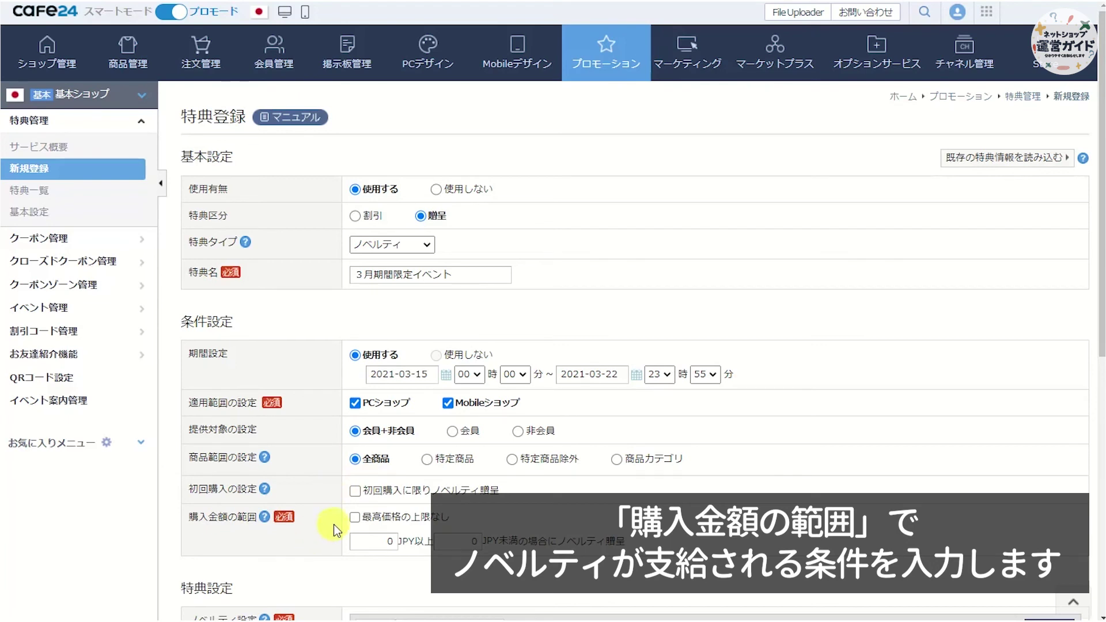
pyautogui.click(355, 517)
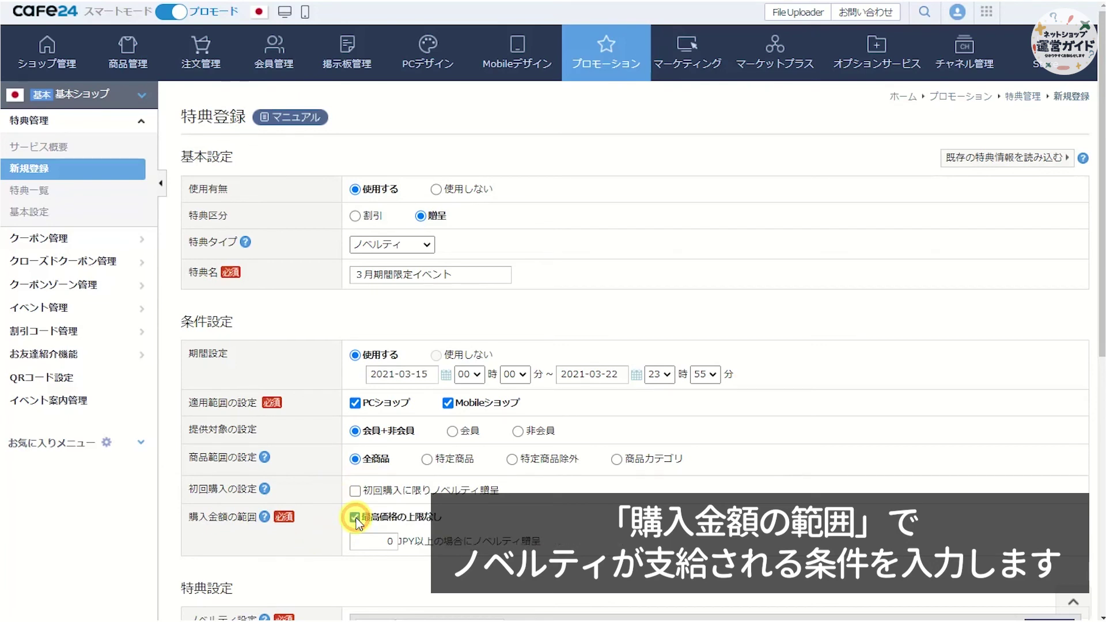
pyautogui.click(384, 540)
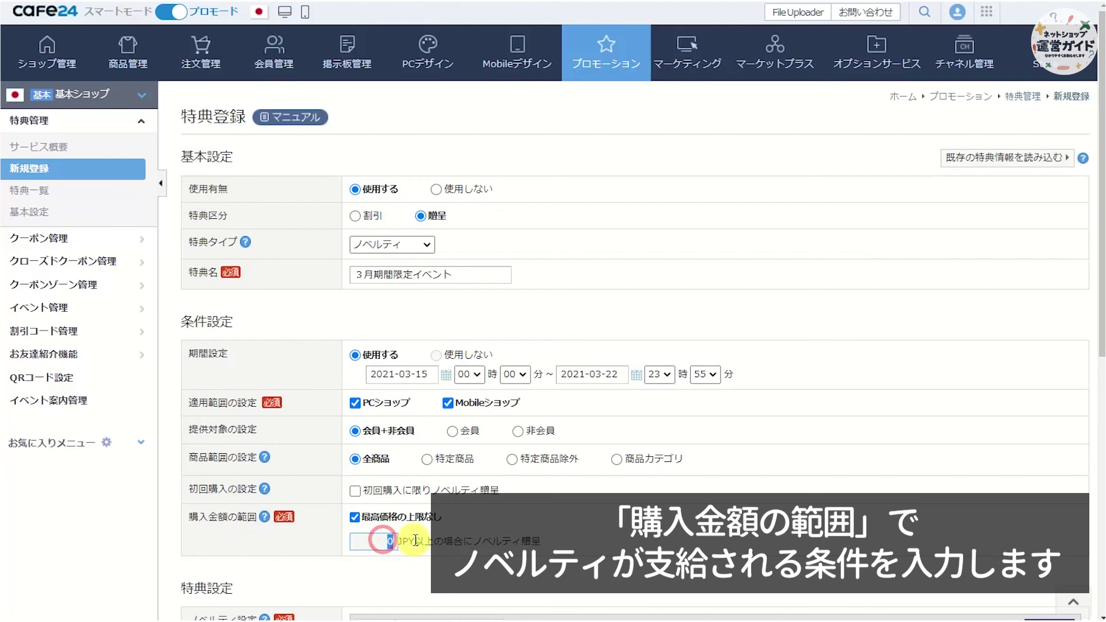
pyautogui.write('5000')
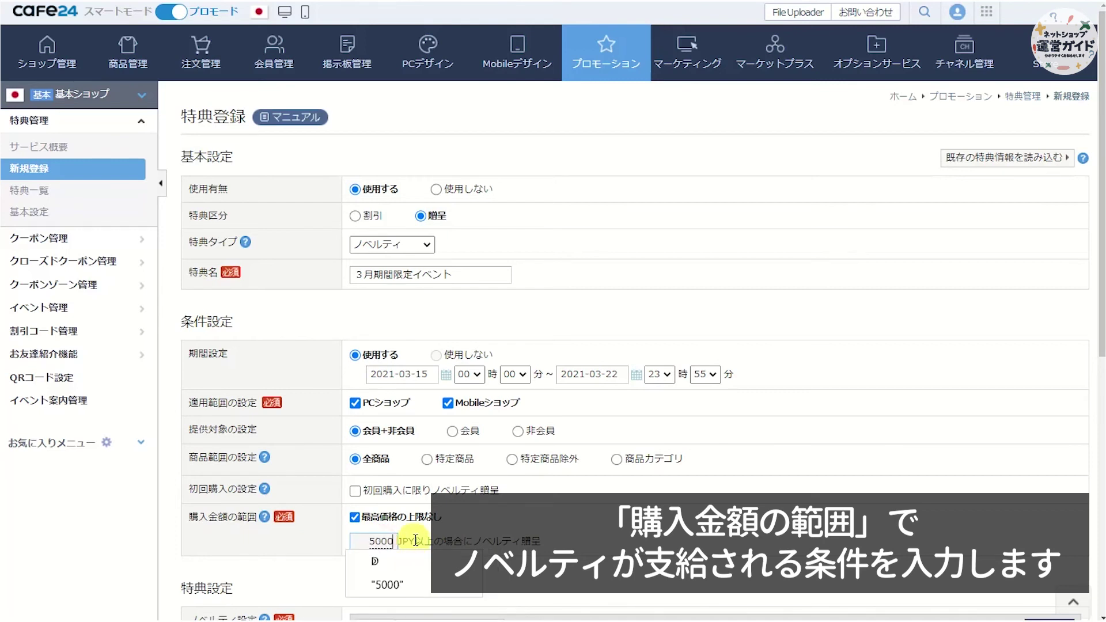
pyautogui.press('Return')
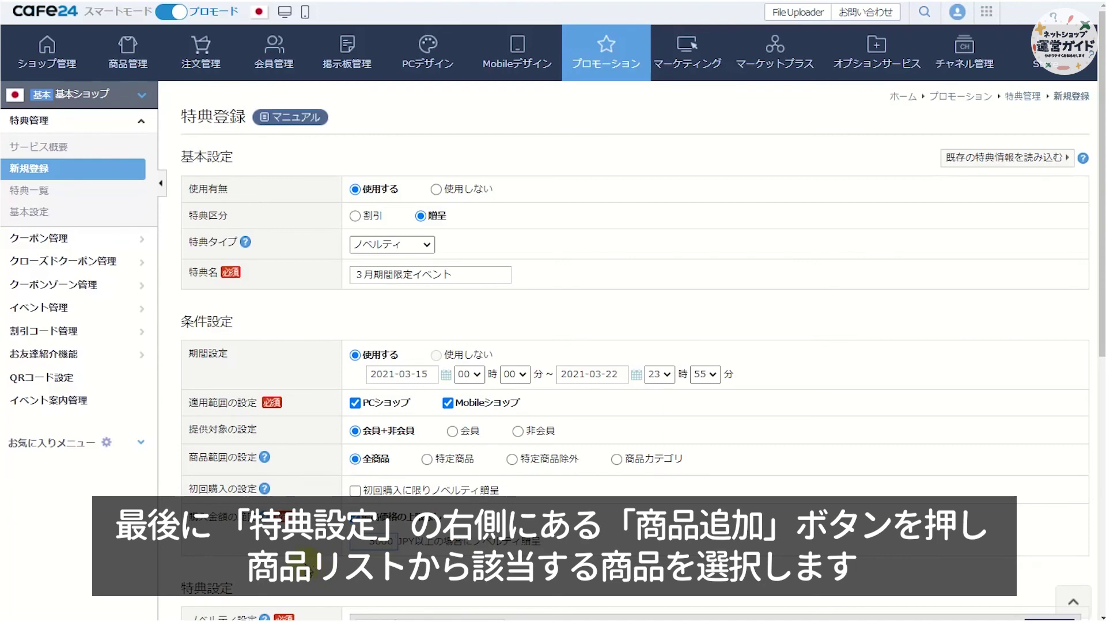
pyautogui.scroll(-4, 311, 561)
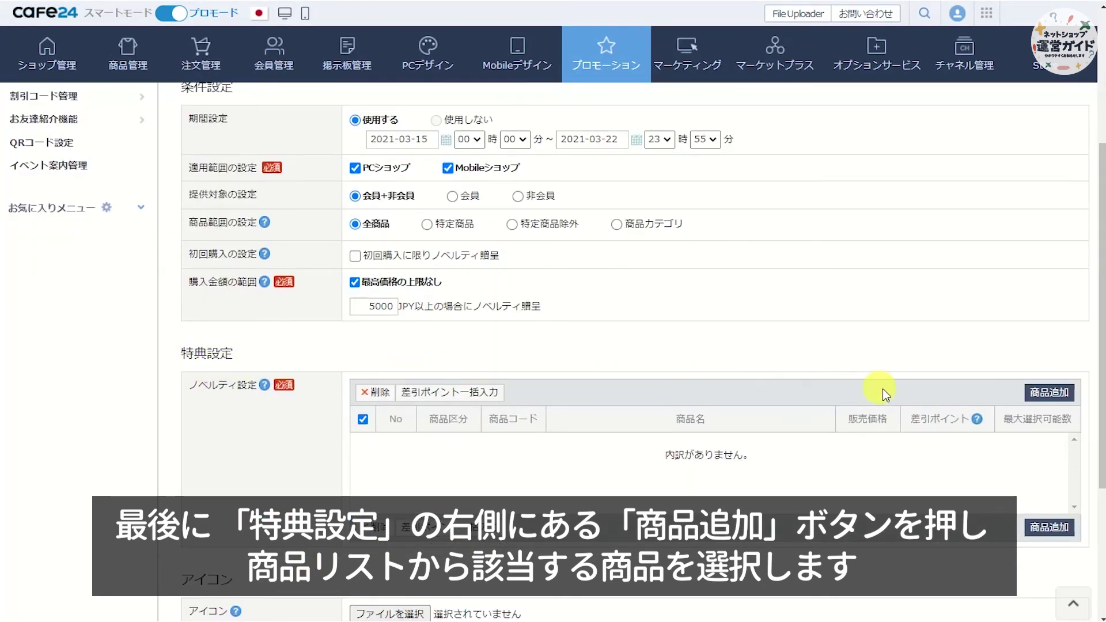
# Add all products from the product list to the benefit's ノベルティ設定 and close the product picker
pyautogui.click(1049, 394)
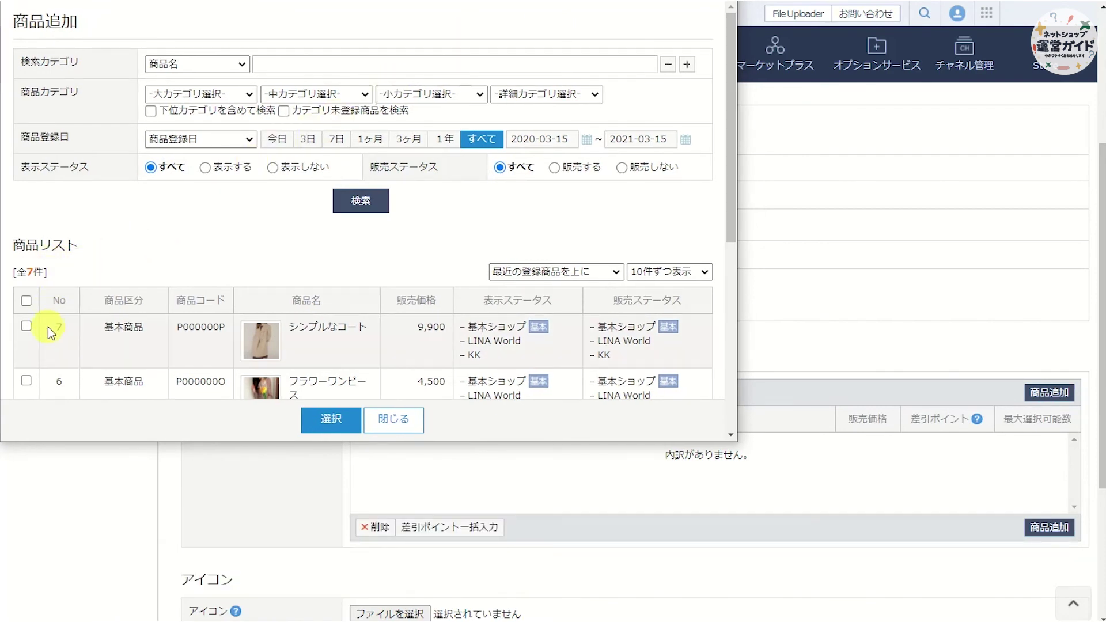
pyautogui.scroll(-4, 47, 326)
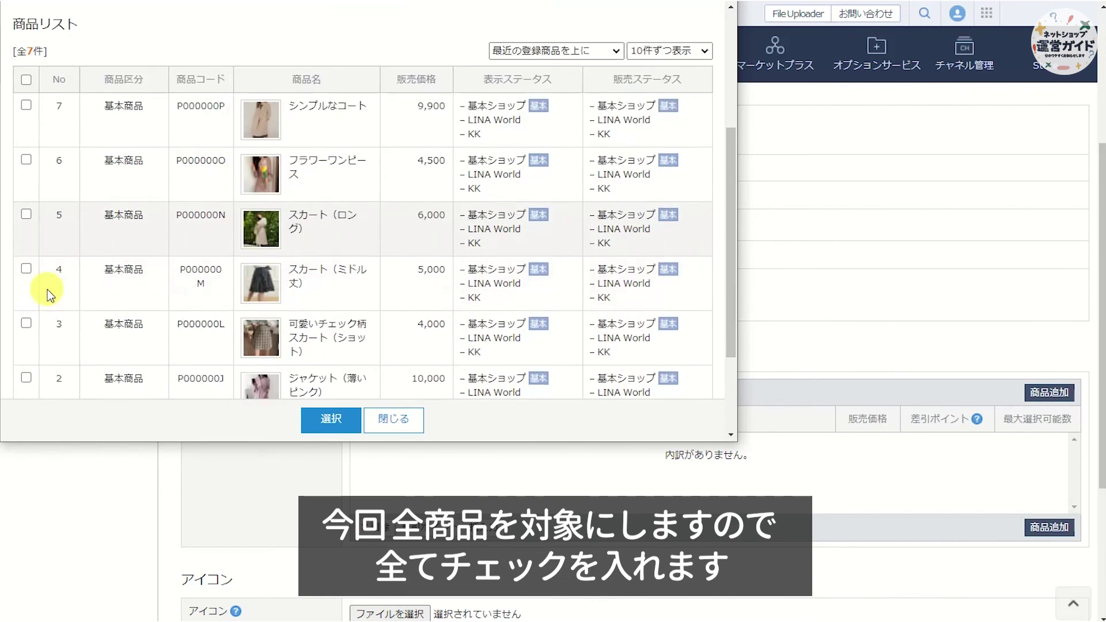
pyautogui.click(28, 82)
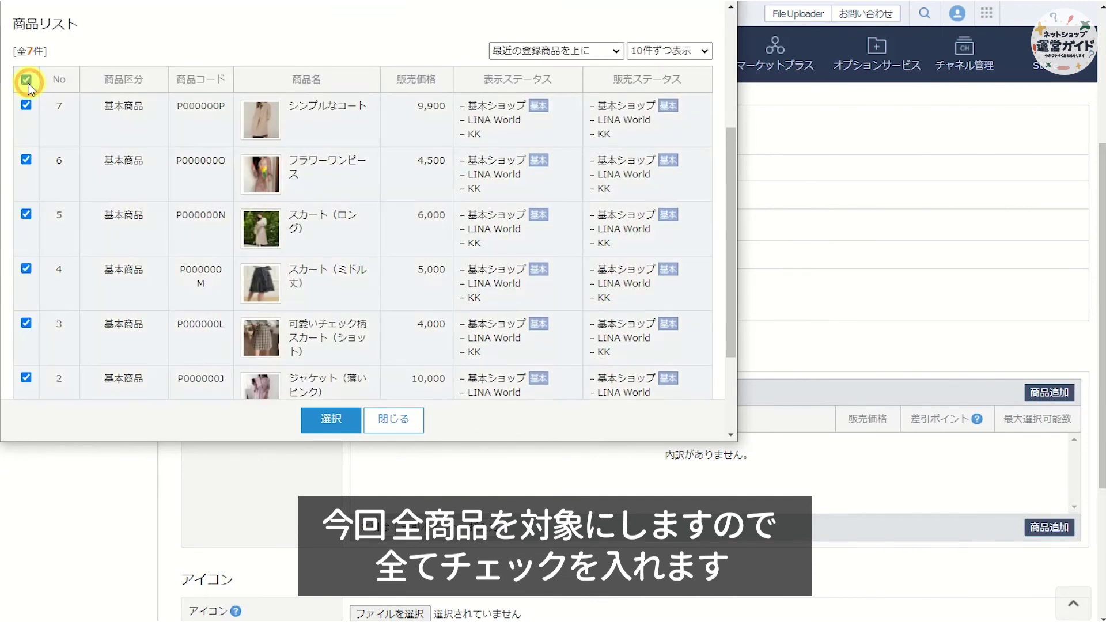
pyautogui.scroll(-3, 23, 137)
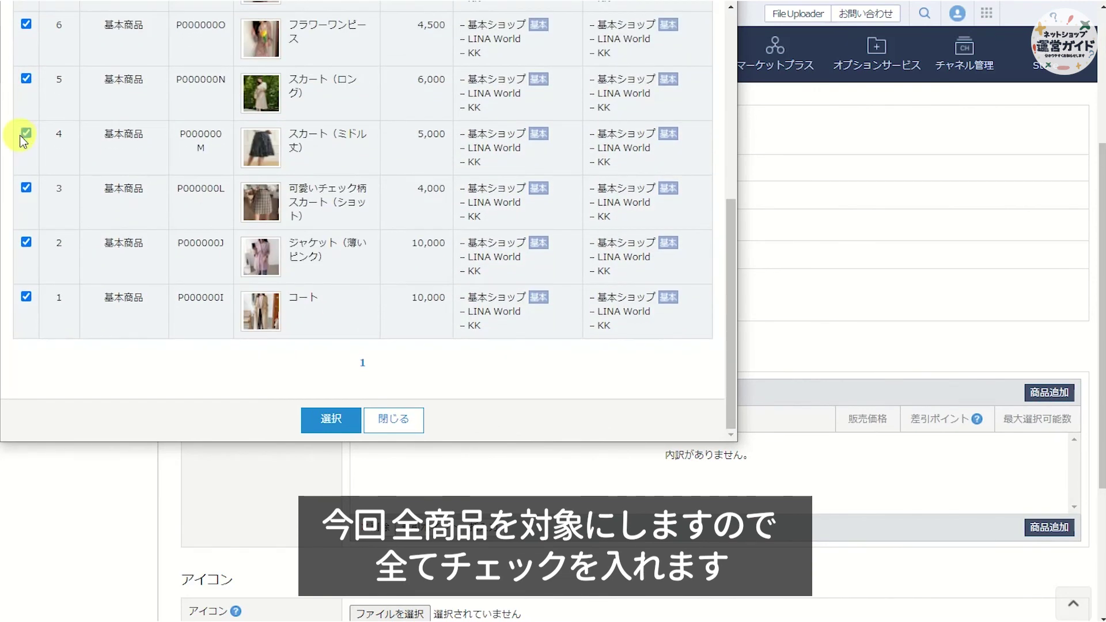
pyautogui.scroll(2, 23, 141)
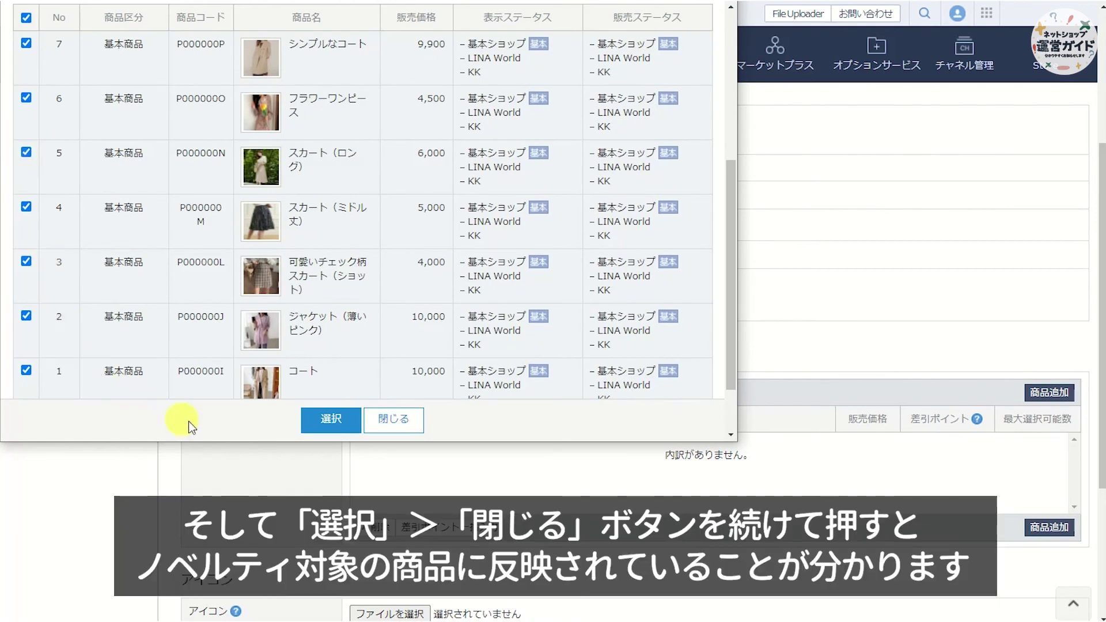
pyautogui.click(331, 428)
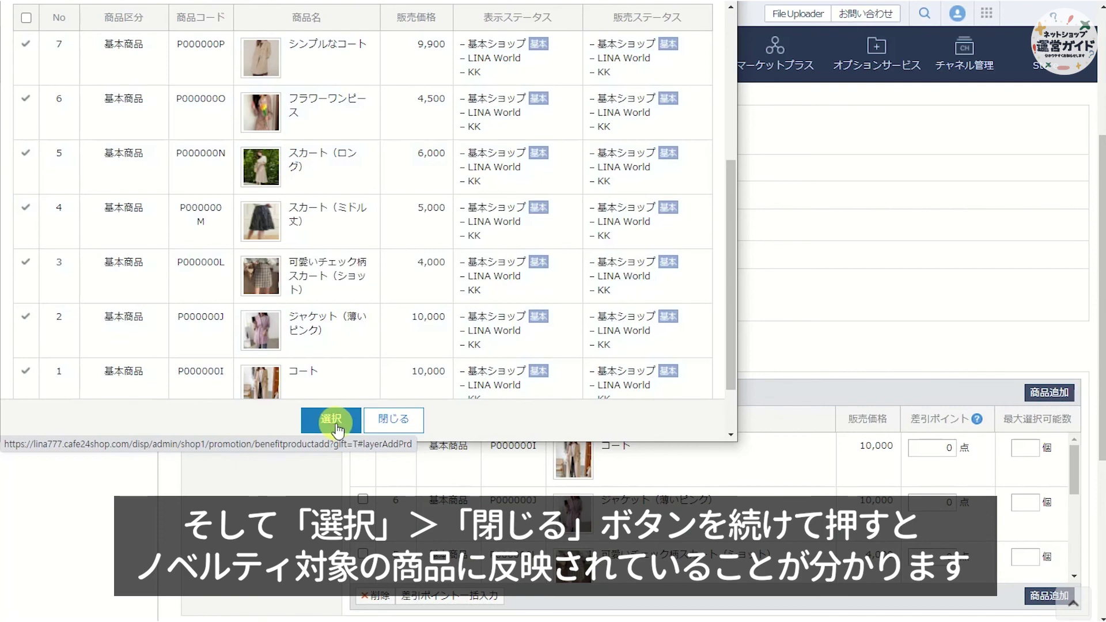
pyautogui.click(392, 422)
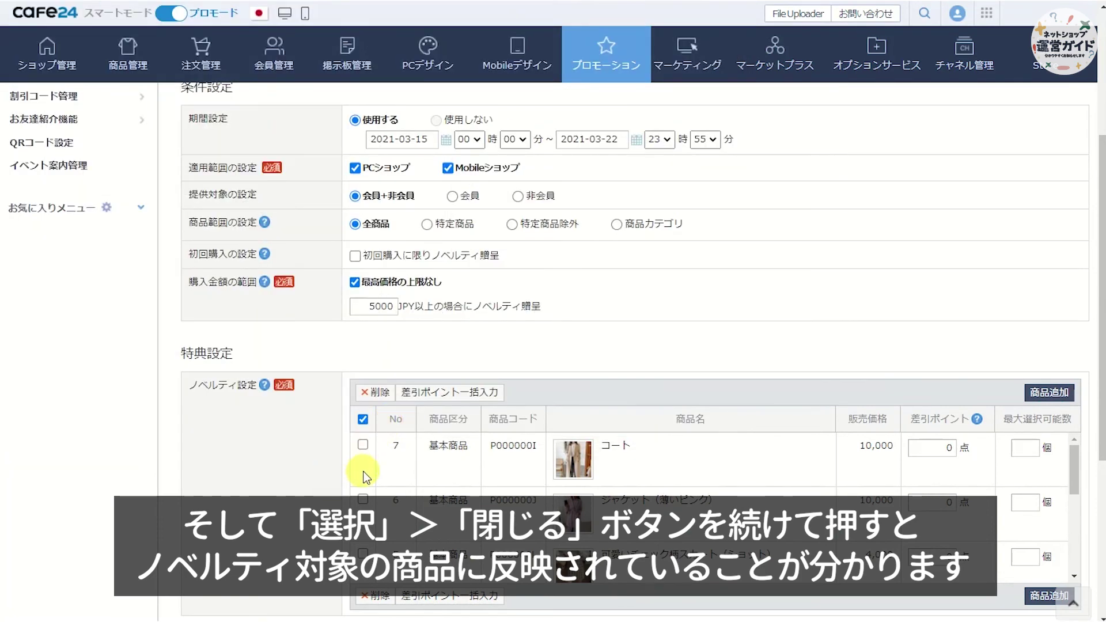
# Look over the added novelty products and save the benefit registration without an icon image
pyautogui.scroll(-5, 364, 476)
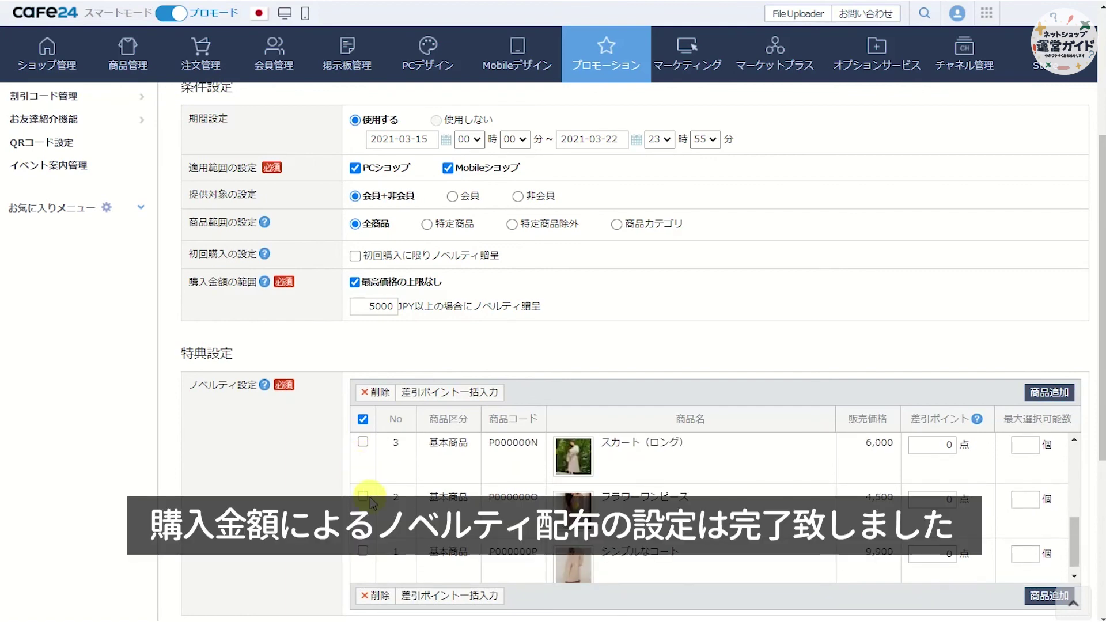
pyautogui.scroll(-1, 370, 498)
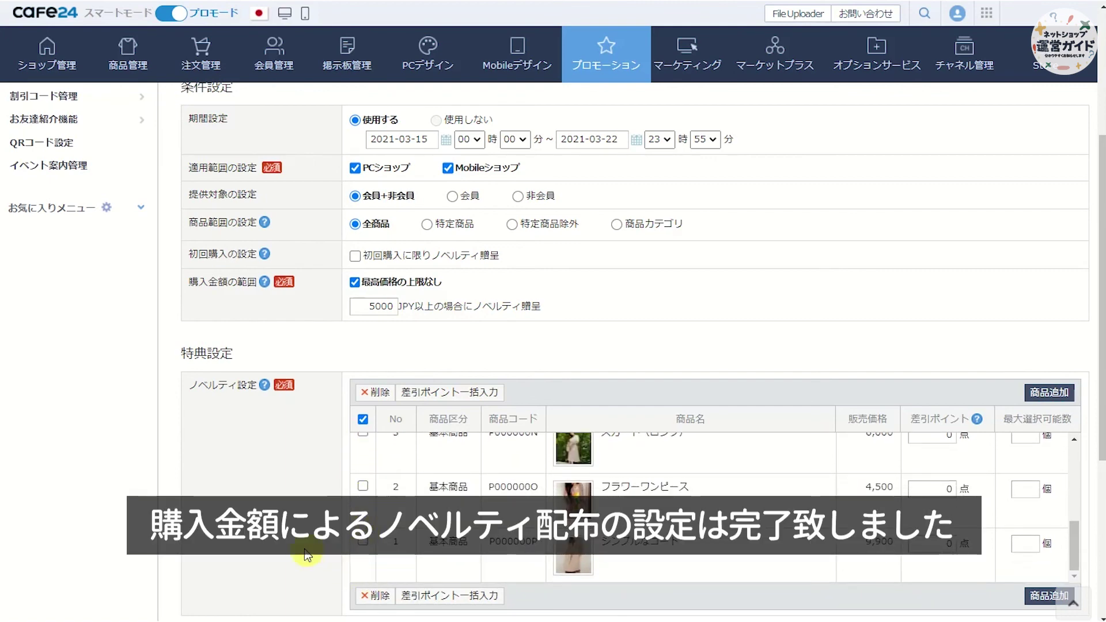
pyautogui.scroll(-3, 260, 544)
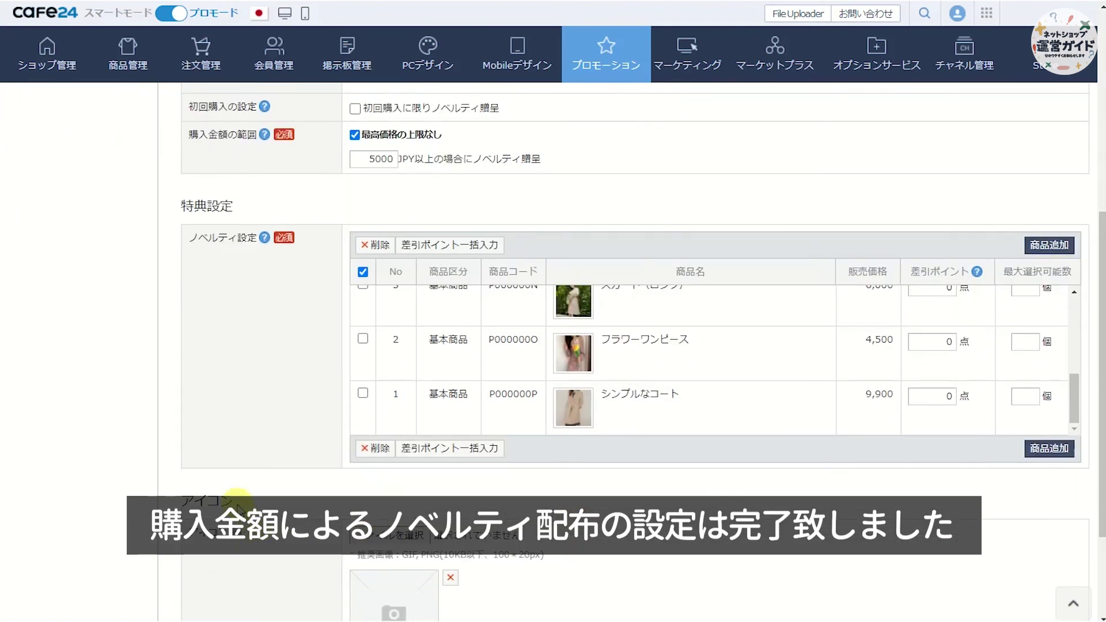
pyautogui.scroll(-3, 154, 494)
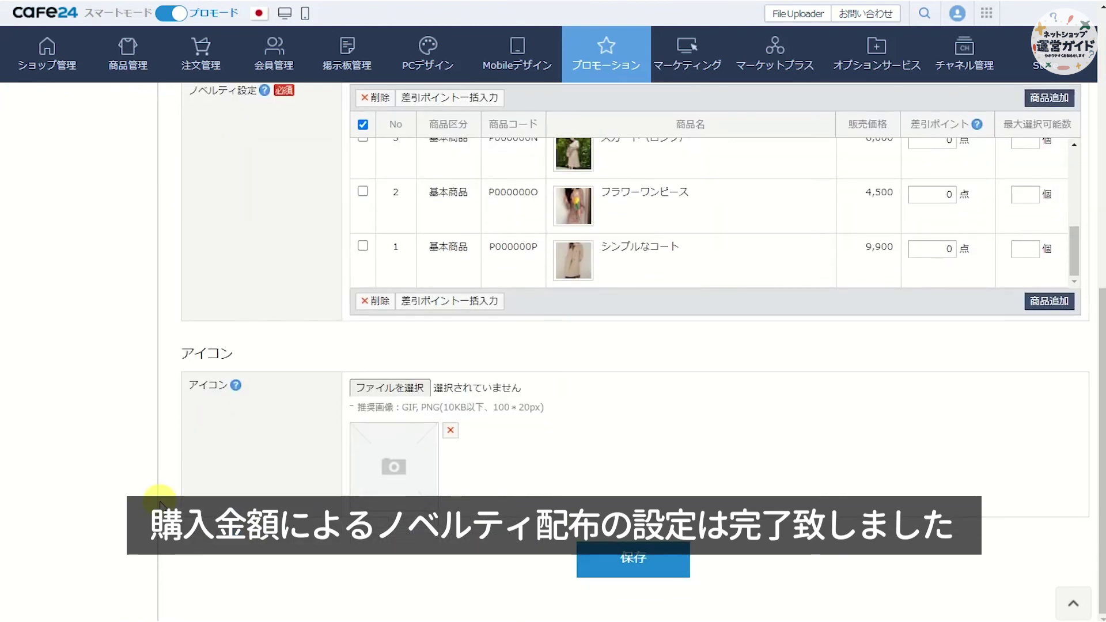
pyautogui.click(637, 576)
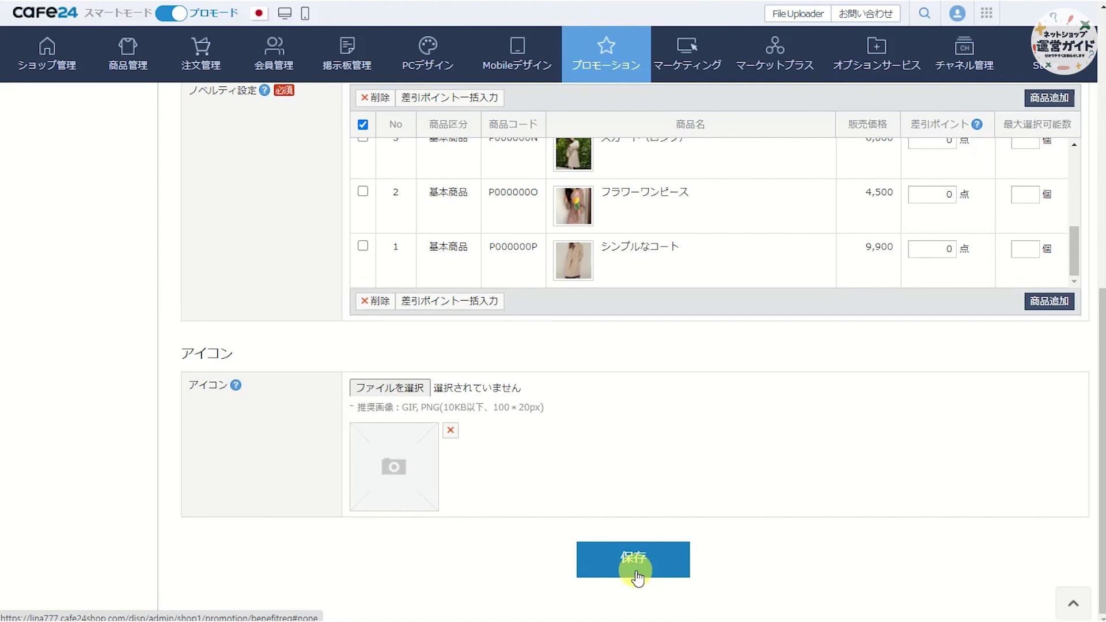